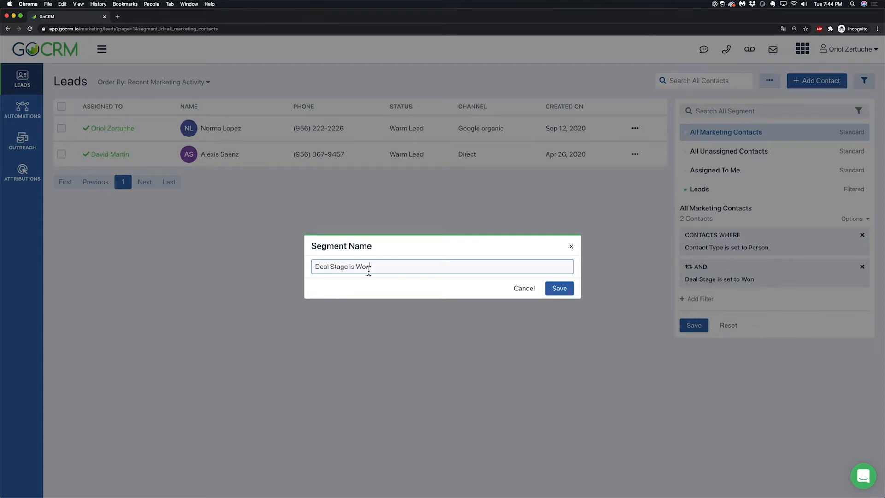
Save the segment under the name "Deal Stage is Won" and start a new marketing automation.
{"action": "left_click", "coordinate": [559, 289]}
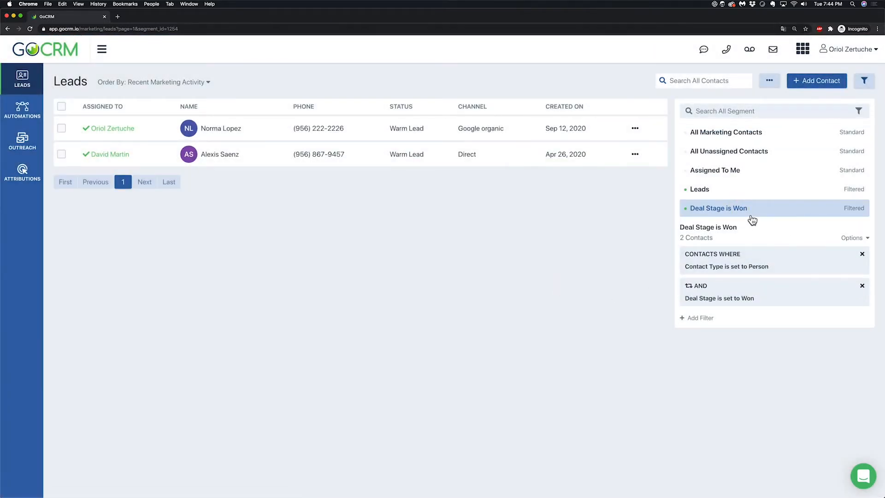
{"action": "left_click", "coordinate": [27, 110]}
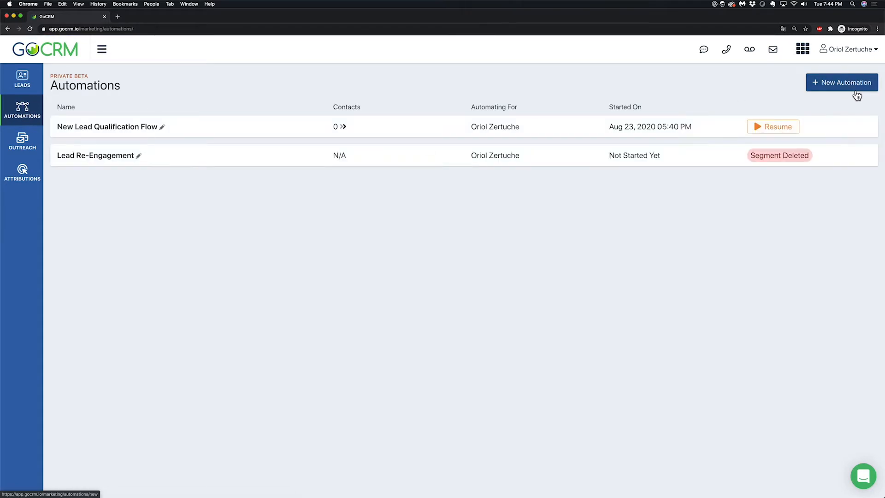
{"action": "left_click", "coordinate": [857, 95]}
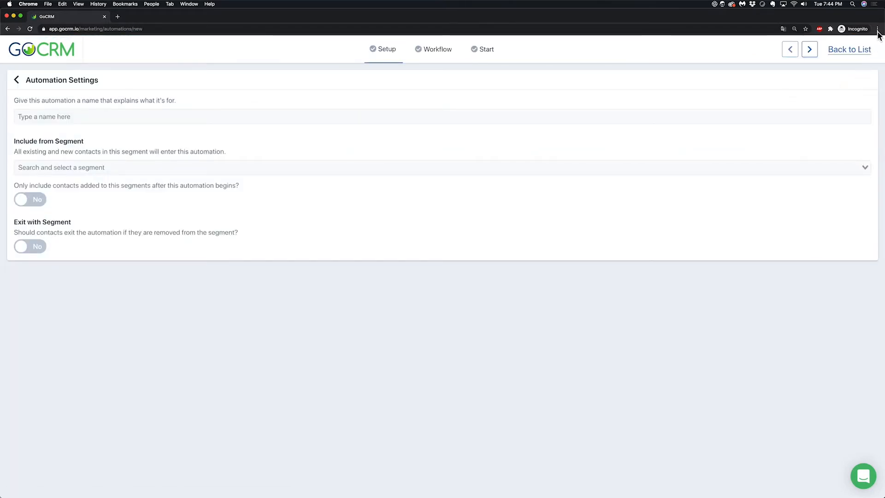
Name the automation "New Customer Workflow".
{"action": "left_click", "coordinate": [878, 30]}
{"action": "left_click", "coordinate": [346, 128]}
{"action": "left_click", "coordinate": [55, 120]}
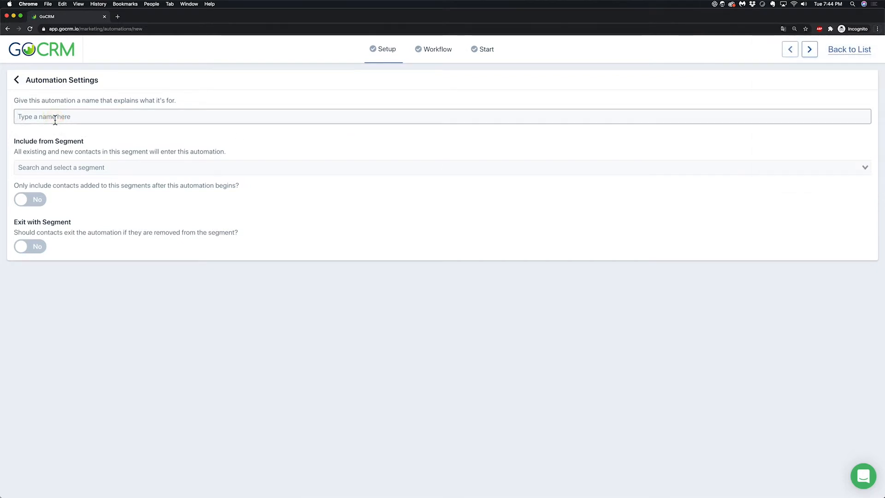
{"action": "type", "text": "New C"}
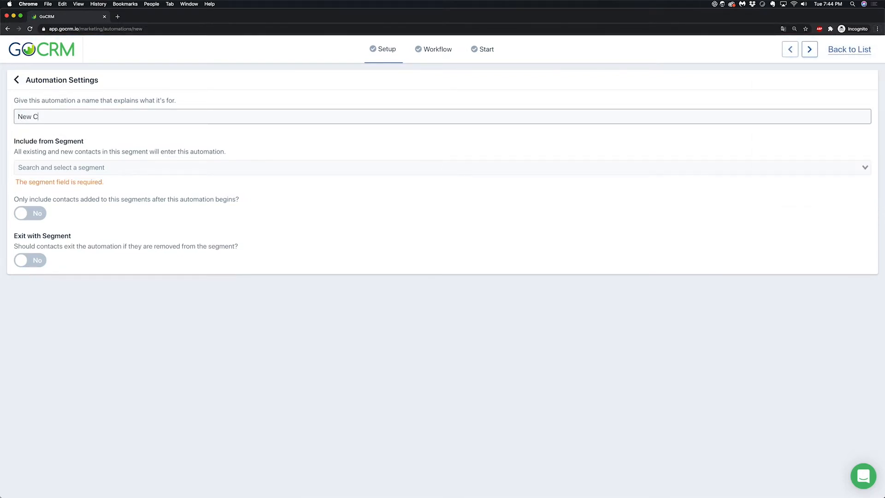
{"action": "type", "text": "ustomer Workflow"}
{"action": "key", "text": "Tab"}
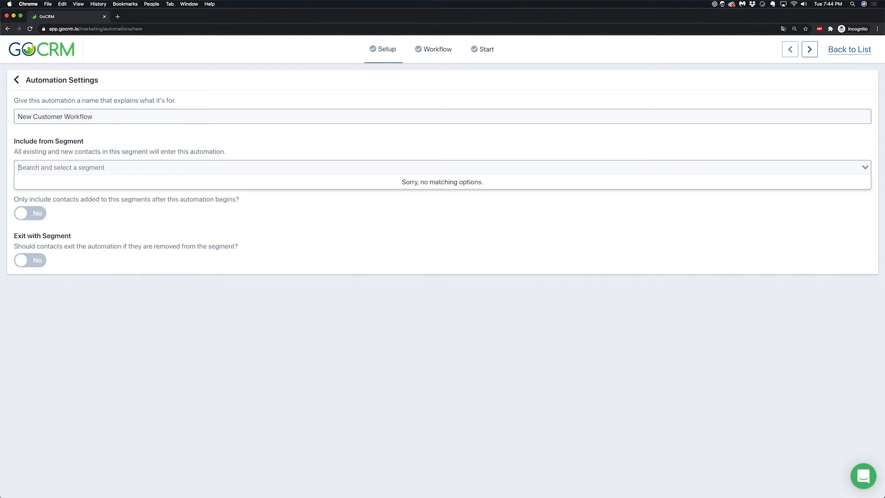
Include contacts from the "Deal Stage is Won" segment, limited to those added after the automation begins.
{"action": "type", "text": "deal"}
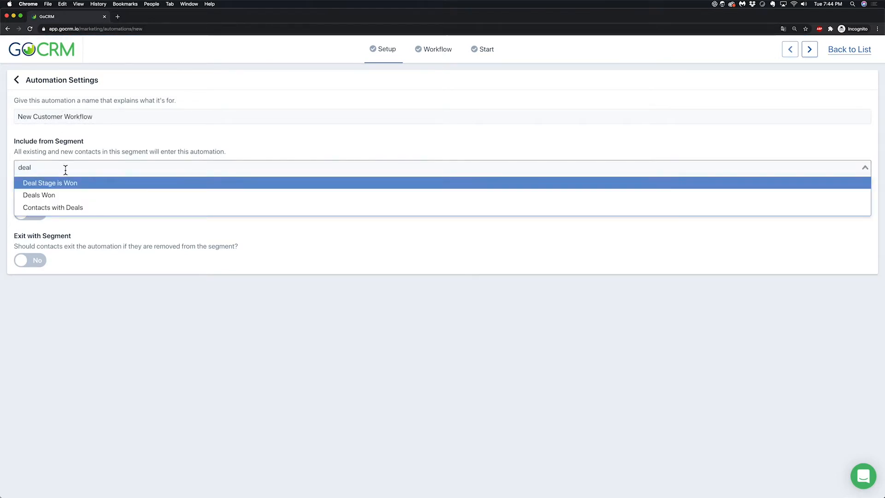
{"action": "left_click", "coordinate": [64, 182]}
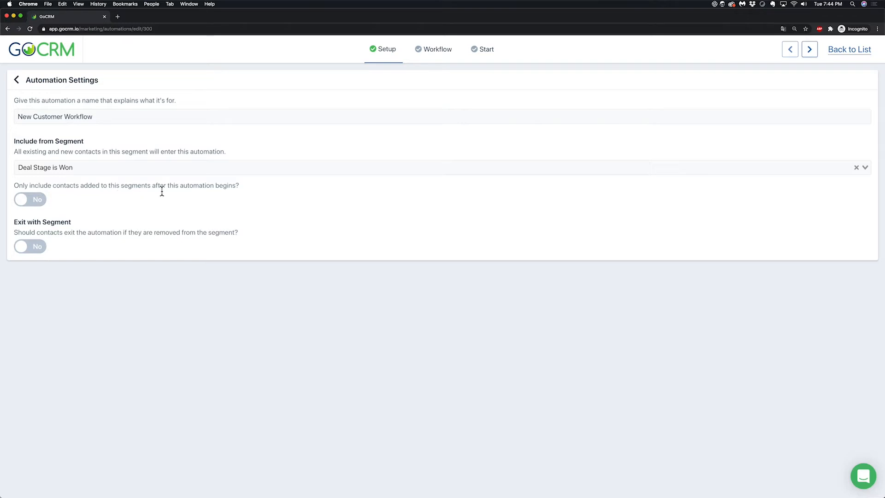
{"action": "left_click", "coordinate": [36, 202]}
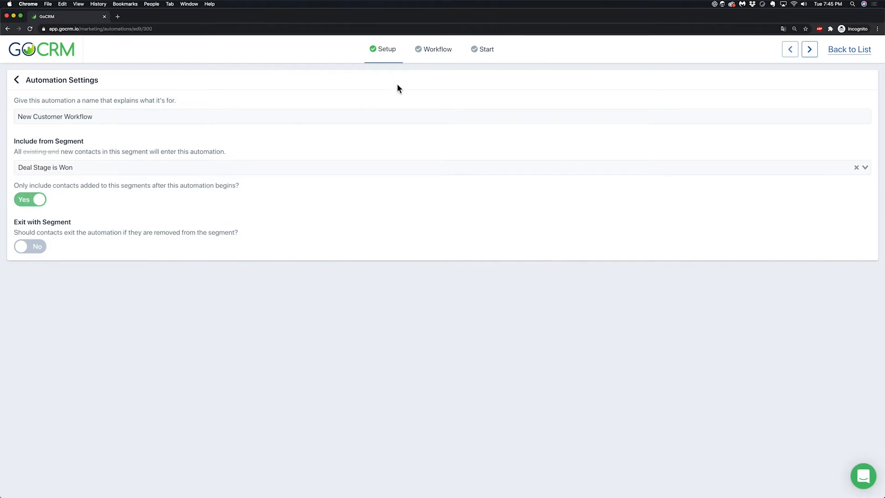
In the workflow, add an Update Status action connected to the start node that changes the contact status to Customer.
{"action": "left_click", "coordinate": [438, 50]}
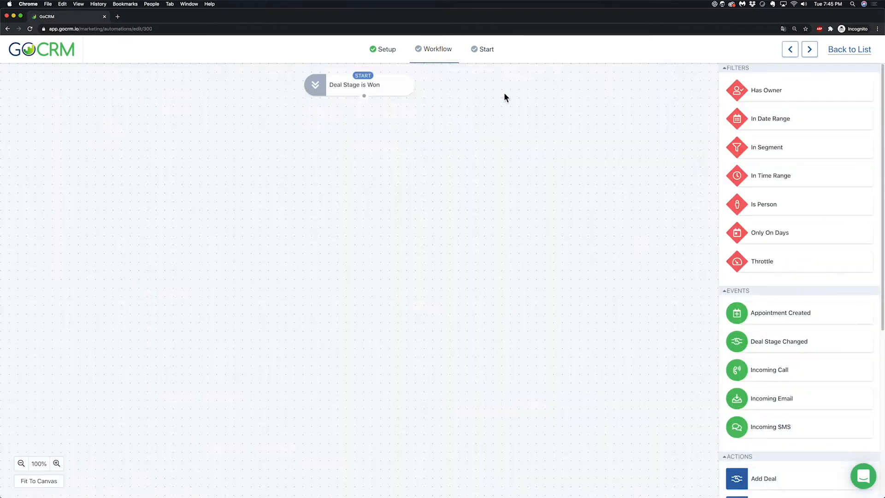
{"action": "scroll", "coordinate": [799, 324], "scroll_direction": "down", "scroll_amount": 7}
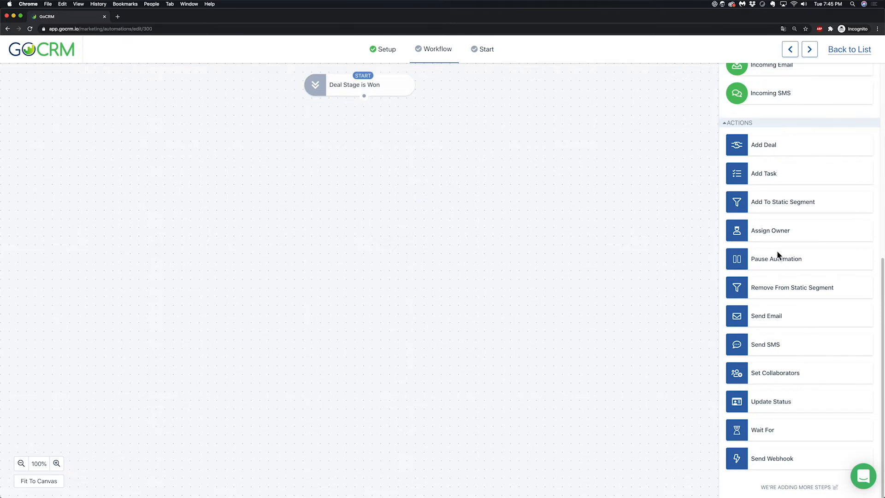
{"action": "left_click_drag", "start_coordinate": [779, 400], "coordinate": [285, 137]}
{"action": "left_click_drag", "start_coordinate": [336, 112], "coordinate": [310, 144]}
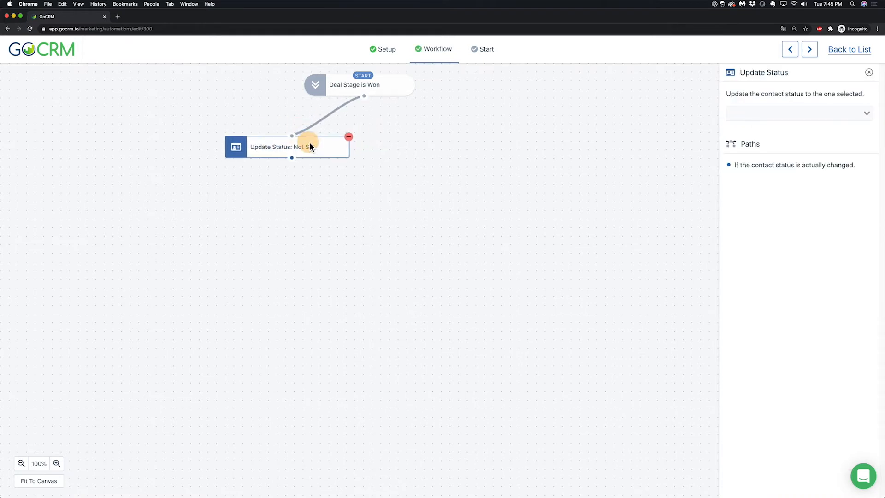
{"action": "left_click", "coordinate": [766, 113]}
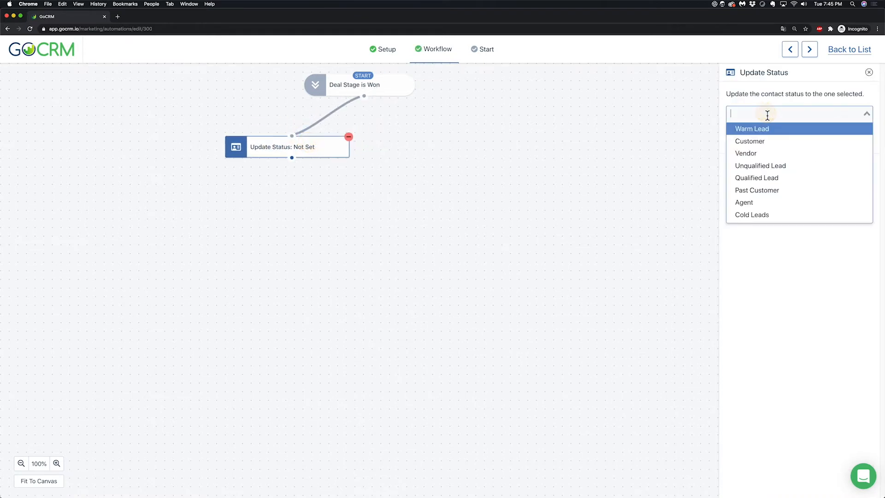
{"action": "left_click", "coordinate": [750, 142]}
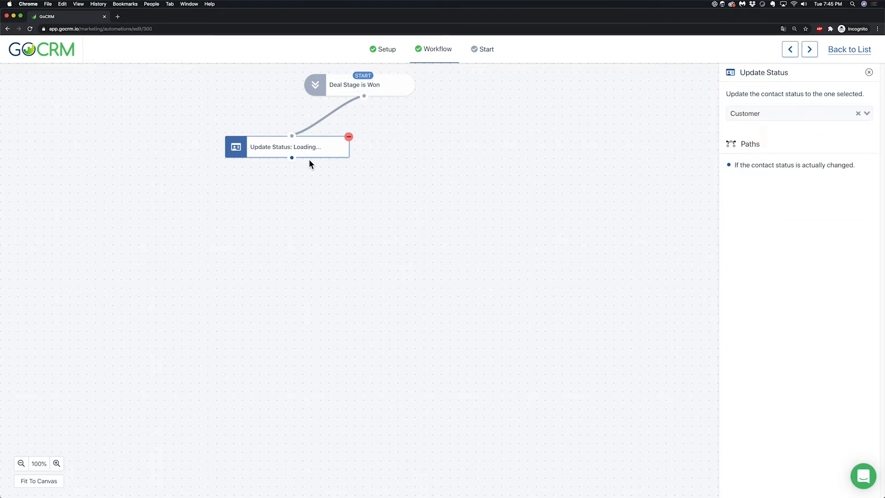
{"action": "left_click", "coordinate": [869, 72]}
Add a Set Collaborators action as a second branch from the start node, level with the Update Status action.
{"action": "scroll", "coordinate": [779, 322], "scroll_direction": "down", "scroll_amount": 7}
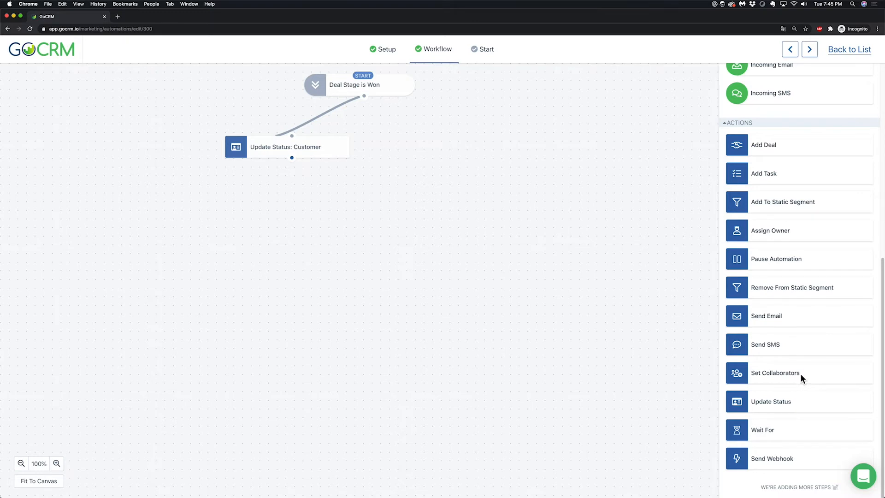
{"action": "left_click_drag", "start_coordinate": [800, 373], "coordinate": [496, 153]}
{"action": "mouse_move", "coordinate": [364, 96]}
{"action": "left_mouse_down"}
{"action": "mouse_move", "coordinate": [492, 141]}
{"action": "mouse_move", "coordinate": [469, 146]}
{"action": "left_mouse_up"}
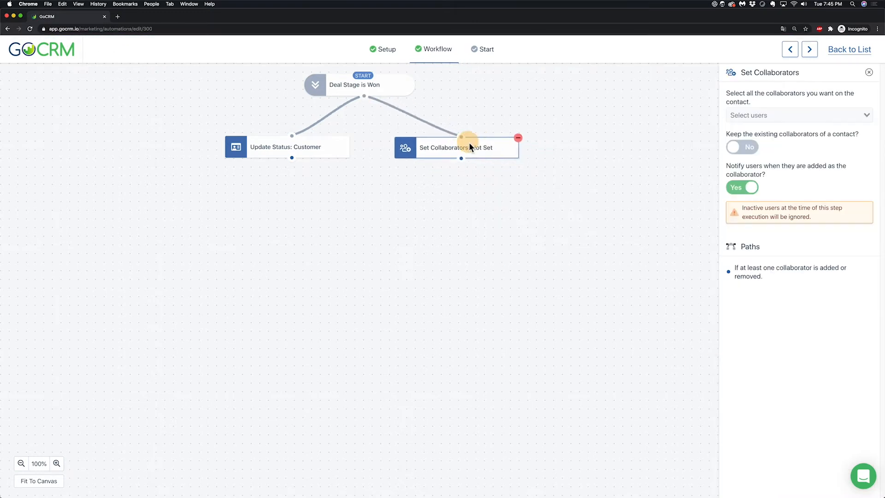
{"action": "left_click_drag", "start_coordinate": [314, 149], "coordinate": [297, 148]}
Choose the last two listed users as collaborators and space the two action nodes farther apart.
{"action": "left_click", "coordinate": [802, 113]}
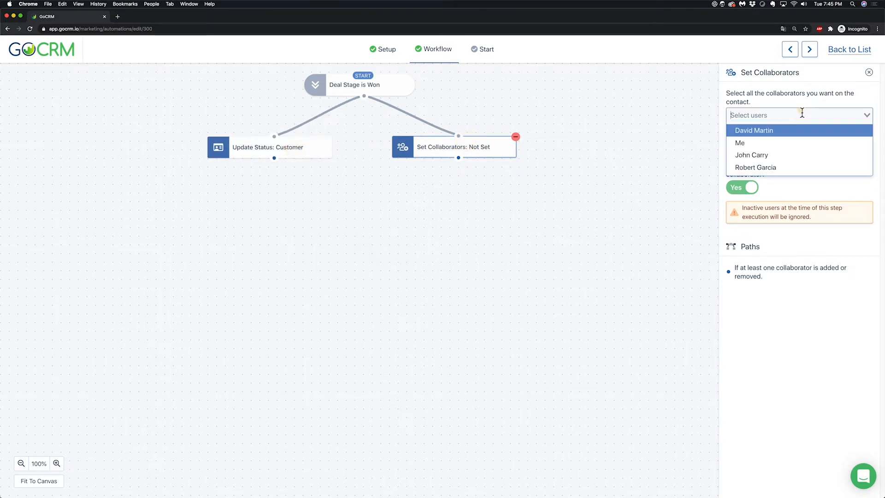
{"action": "left_click", "coordinate": [768, 155]}
{"action": "left_click", "coordinate": [799, 113]}
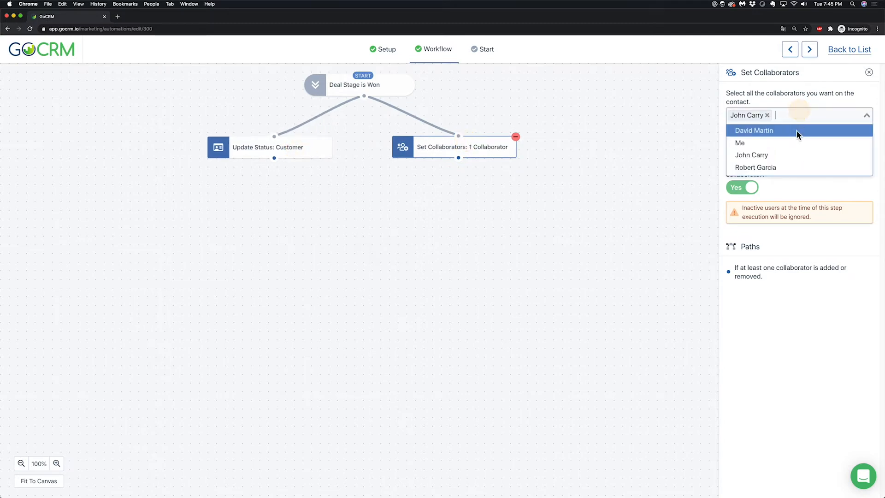
{"action": "left_click", "coordinate": [776, 167]}
{"action": "left_click_drag", "start_coordinate": [503, 158], "coordinate": [505, 155]}
{"action": "left_click_drag", "start_coordinate": [306, 156], "coordinate": [300, 152]}
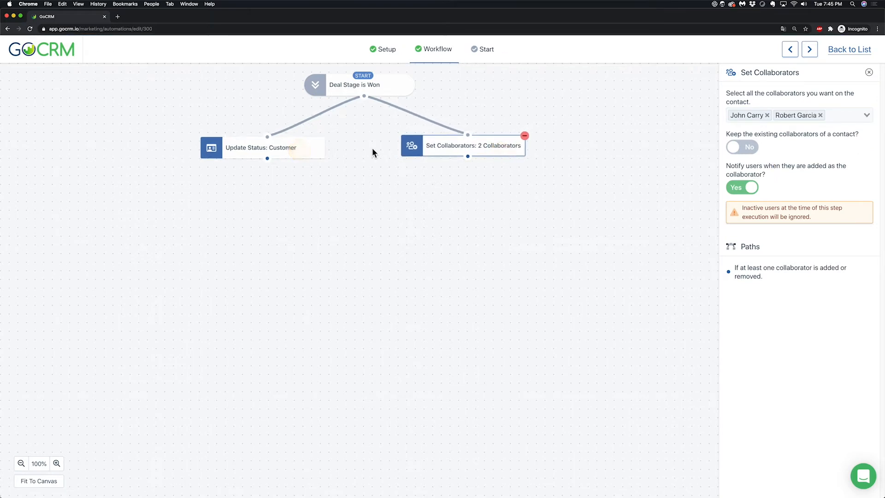
{"action": "left_click", "coordinate": [869, 72]}
Add an Add Task action as a middle branch from the start node and name the task "Introductory Phone Call".
{"action": "scroll", "coordinate": [789, 277], "scroll_direction": "down", "scroll_amount": 2}
{"action": "scroll", "coordinate": [789, 278], "scroll_direction": "down", "scroll_amount": 7}
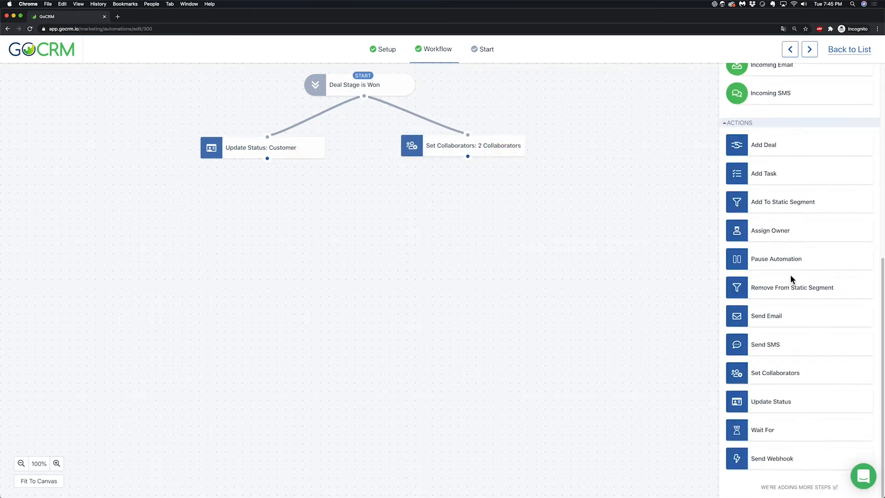
{"action": "left_click_drag", "start_coordinate": [775, 176], "coordinate": [356, 193]}
{"action": "left_click_drag", "start_coordinate": [364, 96], "coordinate": [377, 193]}
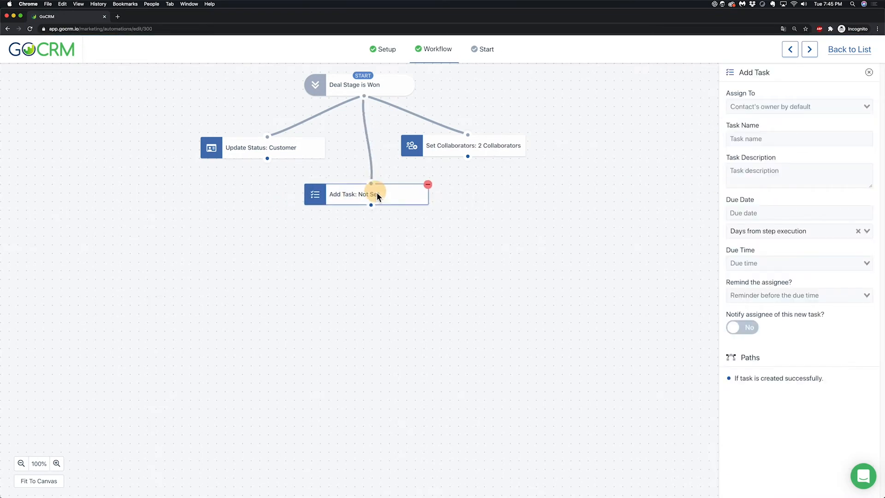
{"action": "left_click", "coordinate": [762, 137]}
{"action": "type", "text": "Intr"}
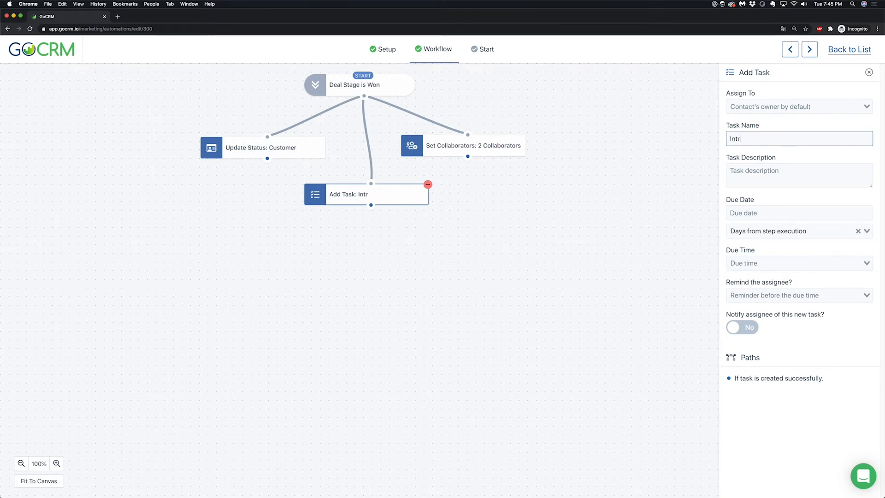
{"action": "type", "text": "oductory Phone Call"}
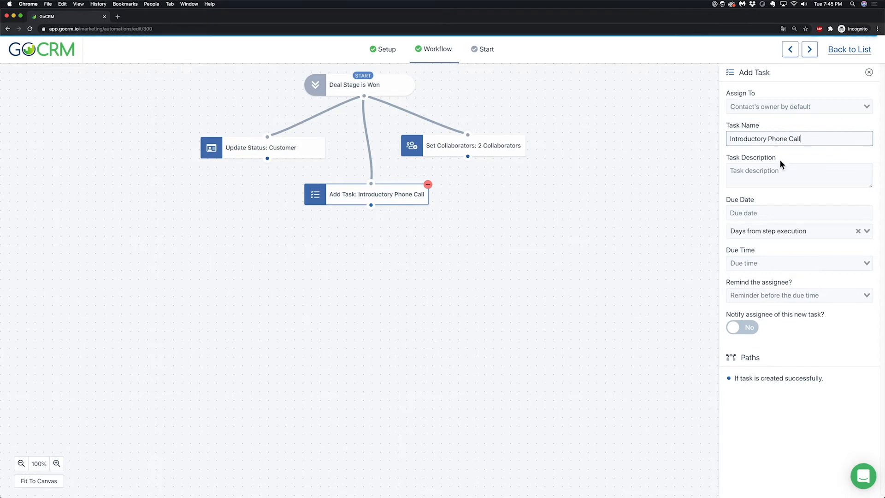
Make the task due 1 day from step execution at 11 AM, with assignee notification on, and center its node below the start.
{"action": "left_click", "coordinate": [769, 211]}
{"action": "type", "text": "1"}
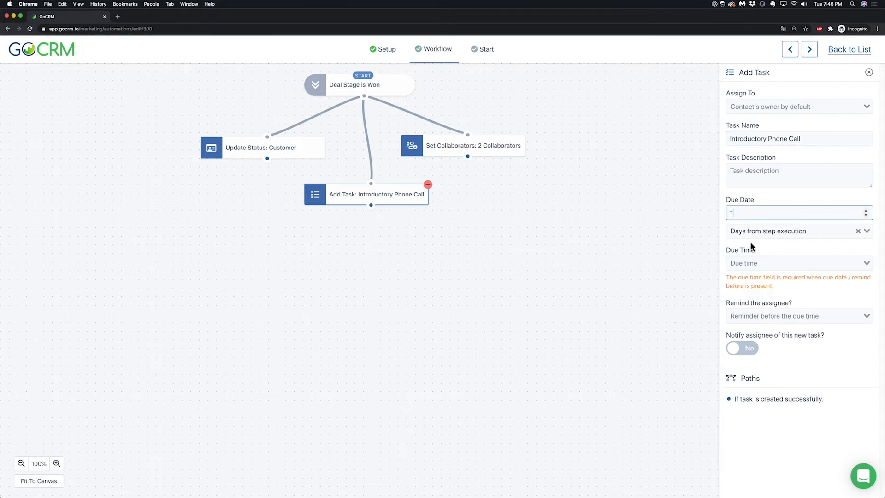
{"action": "left_click", "coordinate": [750, 263]}
{"action": "scroll", "coordinate": [766, 366], "scroll_direction": "down", "scroll_amount": 5}
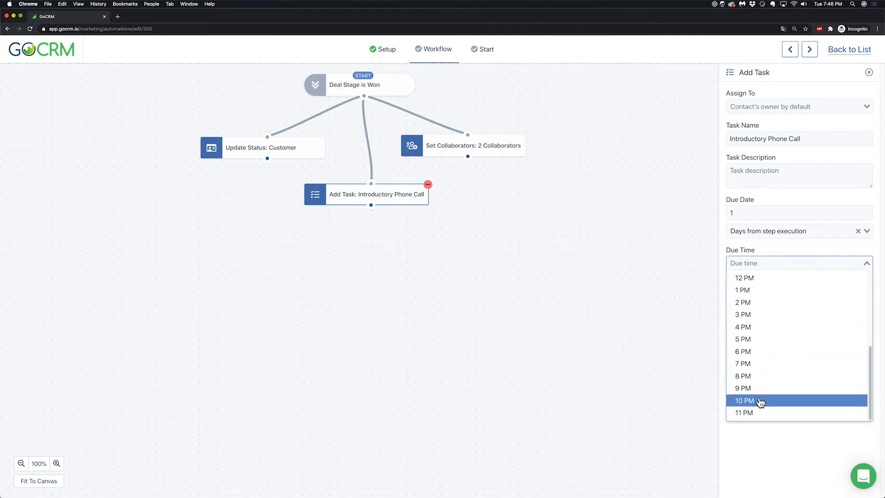
{"action": "scroll", "coordinate": [756, 300], "scroll_direction": "up", "scroll_amount": 3}
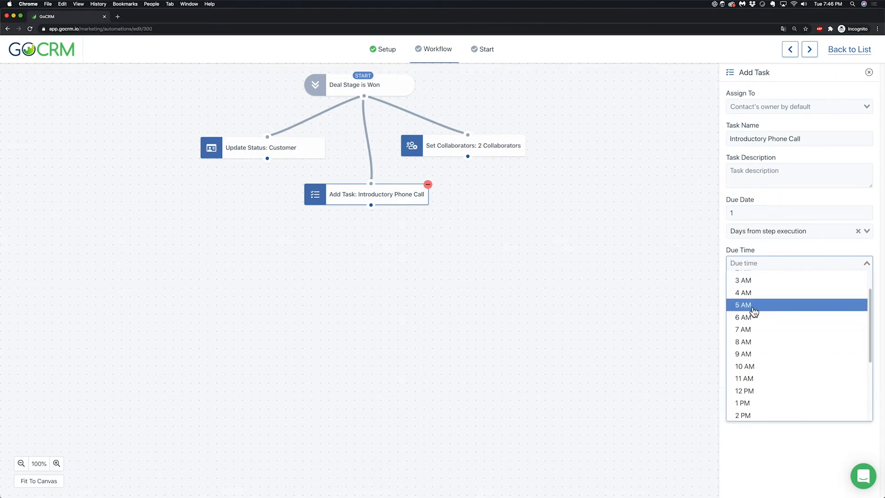
{"action": "left_click", "coordinate": [756, 378]}
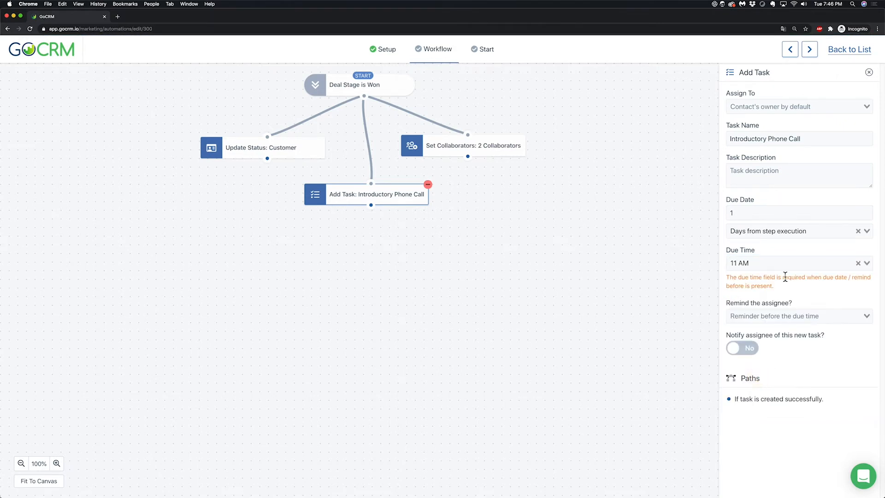
{"action": "left_click", "coordinate": [747, 328]}
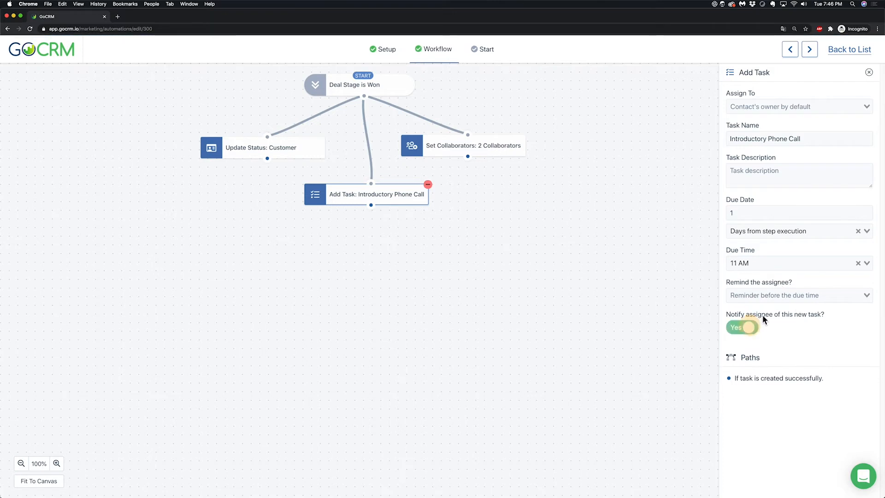
{"action": "left_click", "coordinate": [869, 72]}
{"action": "left_click_drag", "start_coordinate": [364, 184], "coordinate": [371, 196]}
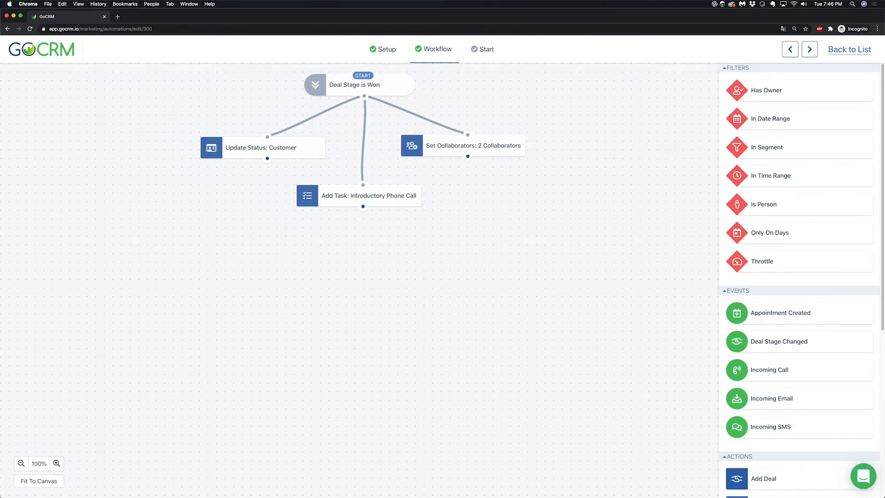
Add a Send Email action after the Introductory Phone Call task, using the Welcome Email template.
{"action": "scroll", "coordinate": [784, 270], "scroll_direction": "down", "scroll_amount": 5}
{"action": "mouse_move", "coordinate": [769, 458]}
{"action": "left_mouse_down"}
{"action": "mouse_move", "coordinate": [364, 320]}
{"action": "mouse_move", "coordinate": [344, 262]}
{"action": "left_mouse_up"}
{"action": "mouse_move", "coordinate": [363, 206]}
{"action": "left_mouse_down"}
{"action": "mouse_move", "coordinate": [382, 254]}
{"action": "mouse_move", "coordinate": [371, 261]}
{"action": "left_mouse_up"}
{"action": "left_click", "coordinate": [757, 178]}
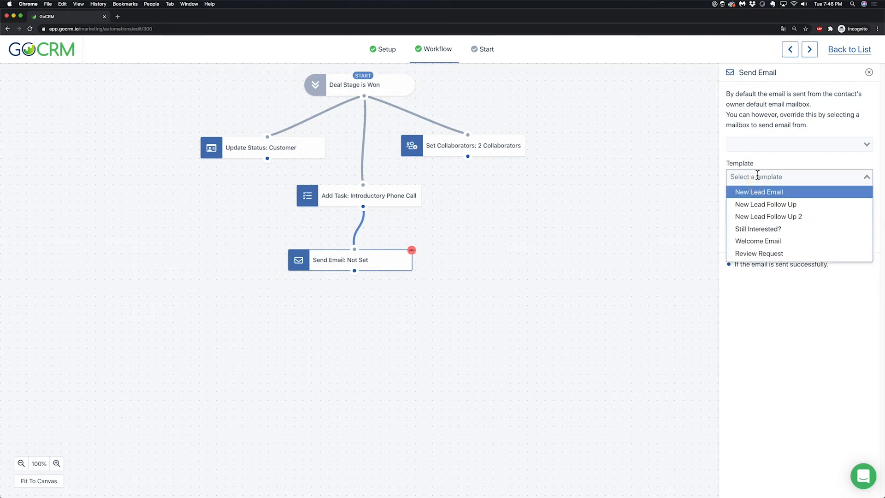
{"action": "left_click", "coordinate": [772, 244]}
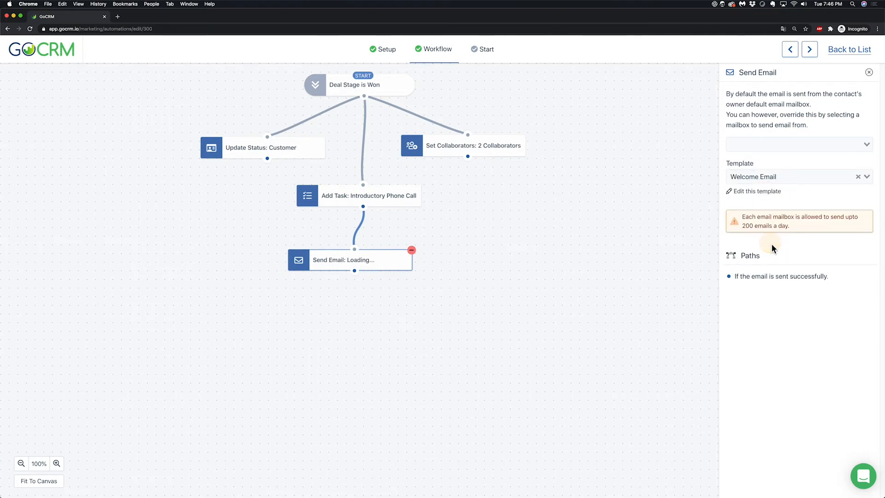
Line up the Add Task and Send Email nodes vertically beneath the start node and close the email settings.
{"action": "left_click_drag", "start_coordinate": [353, 256], "coordinate": [354, 256]}
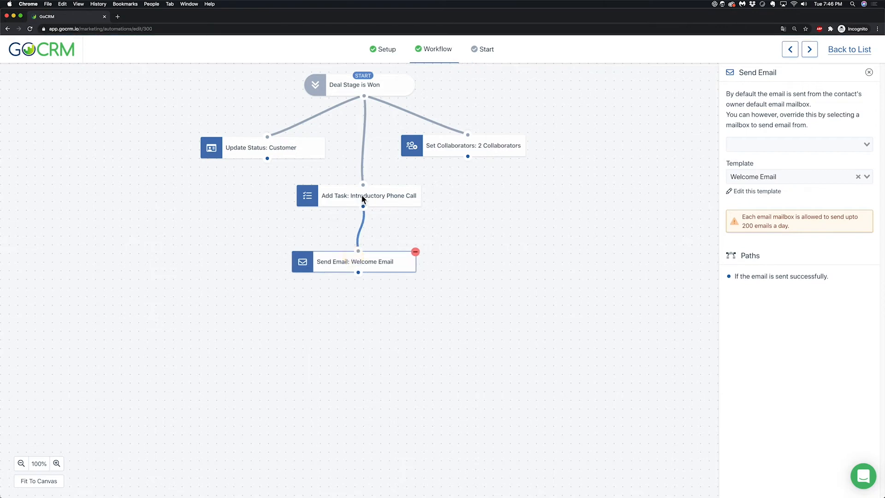
{"action": "left_click_drag", "start_coordinate": [361, 195], "coordinate": [358, 185]}
{"action": "left_click_drag", "start_coordinate": [373, 259], "coordinate": [372, 256]}
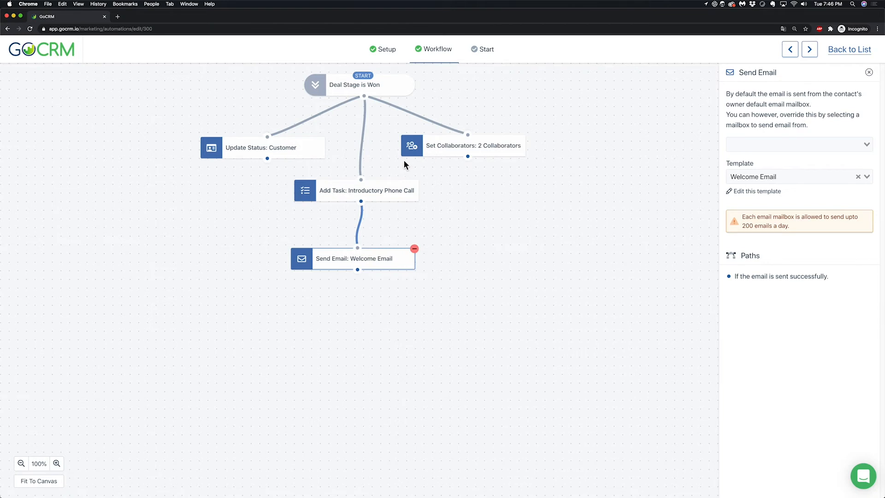
{"action": "left_click_drag", "start_coordinate": [386, 261], "coordinate": [390, 259]}
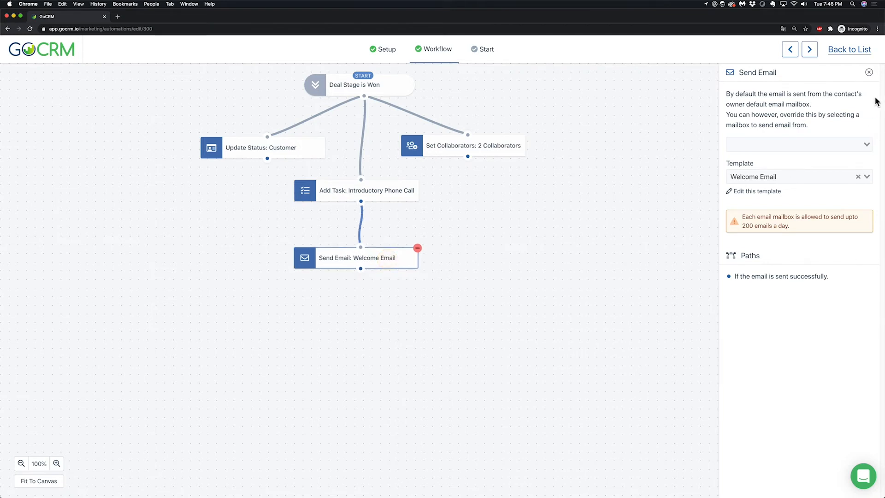
{"action": "left_click", "coordinate": [868, 73]}
{"action": "scroll", "coordinate": [768, 331], "scroll_direction": "down", "scroll_amount": 7}
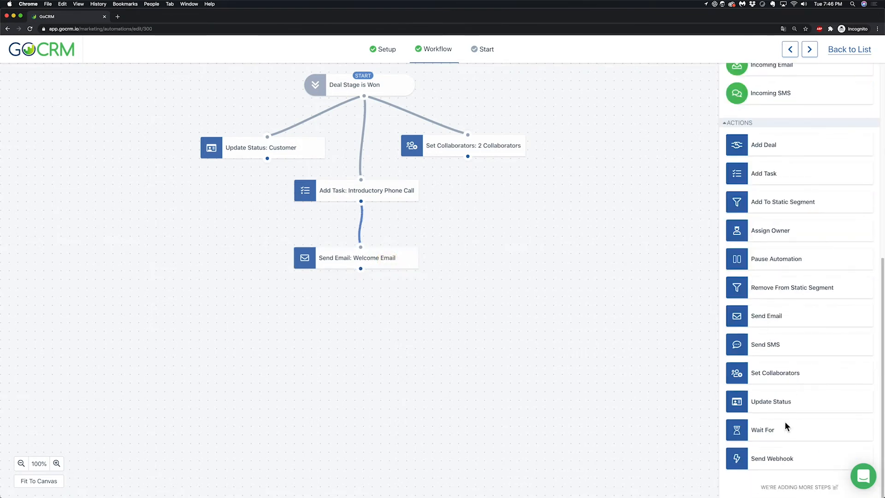
Add a Wait For action after the Welcome Email node, set its delay to 7 days and close its settings.
{"action": "left_click_drag", "start_coordinate": [785, 421], "coordinate": [369, 326]}
{"action": "left_click", "coordinate": [781, 143]}
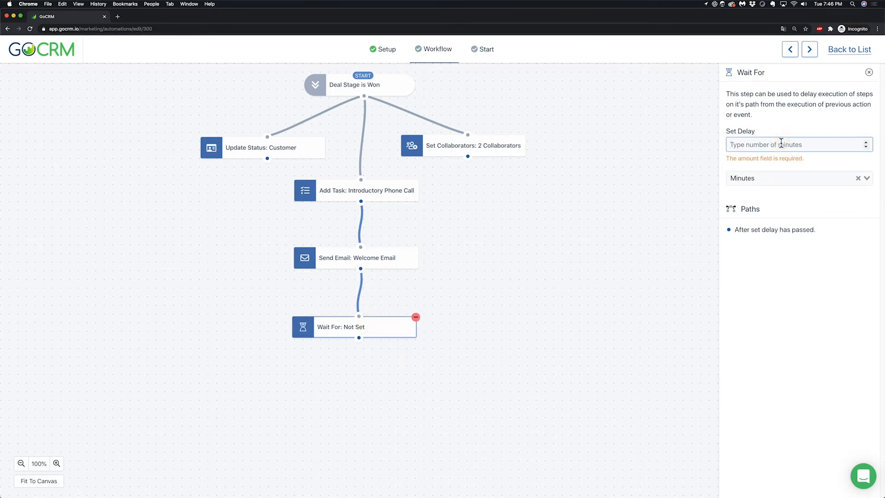
{"action": "type", "text": "7"}
{"action": "left_click", "coordinate": [768, 178]}
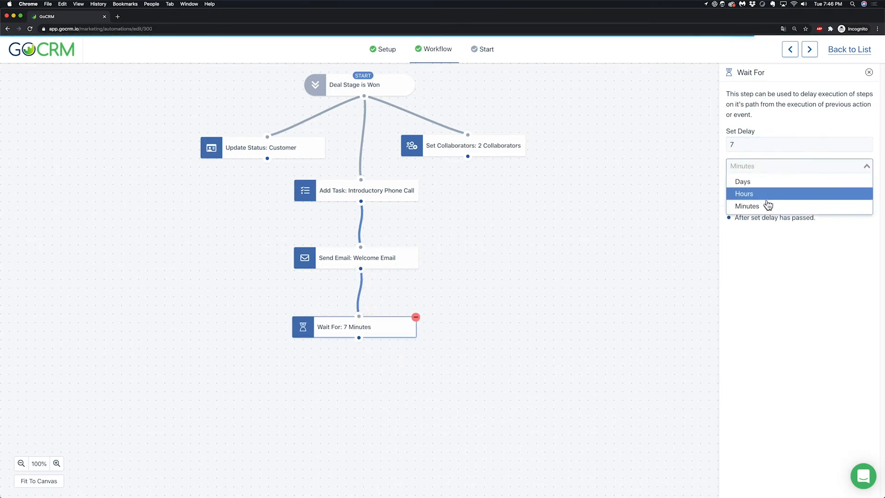
{"action": "left_click", "coordinate": [765, 203]}
{"action": "left_click", "coordinate": [756, 162]}
{"action": "left_click", "coordinate": [758, 181]}
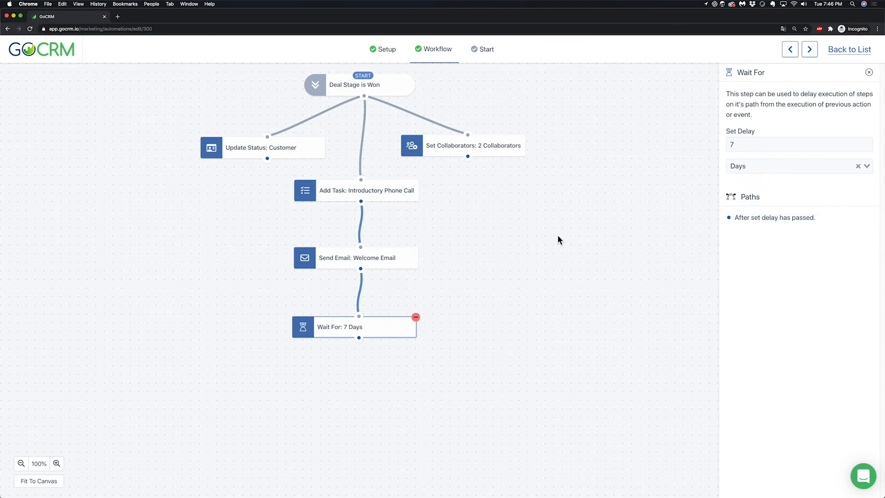
{"action": "left_click_drag", "start_coordinate": [394, 319], "coordinate": [393, 311]}
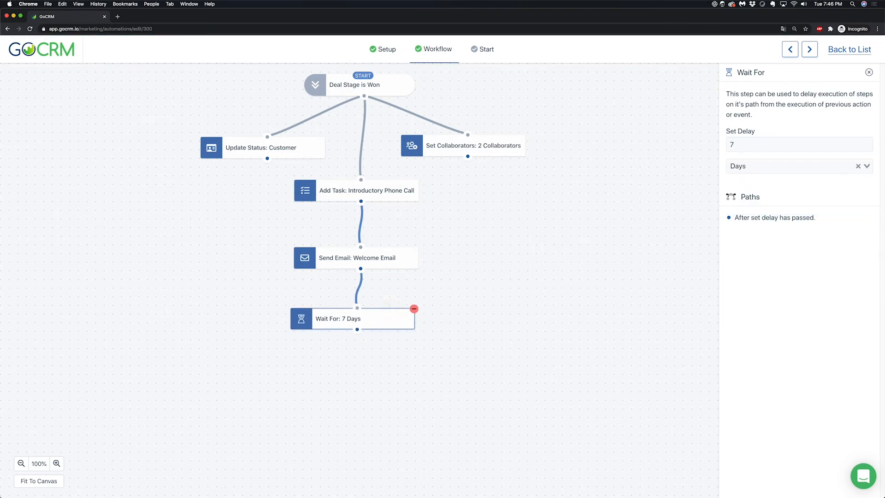
{"action": "left_click", "coordinate": [868, 72]}
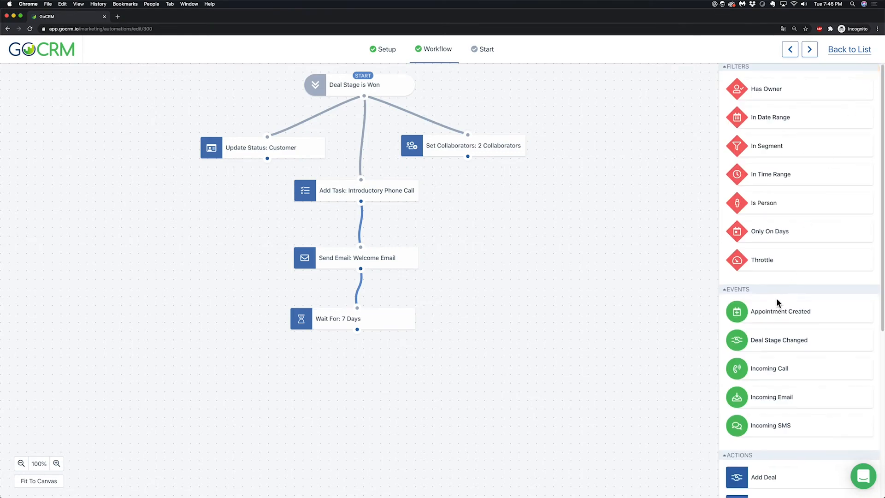
Add a Send SMS action connected after the 7-day wait, using the Service Check Up template.
{"action": "scroll", "coordinate": [776, 299], "scroll_direction": "down", "scroll_amount": 6}
{"action": "left_click_drag", "start_coordinate": [781, 344], "coordinate": [341, 369]}
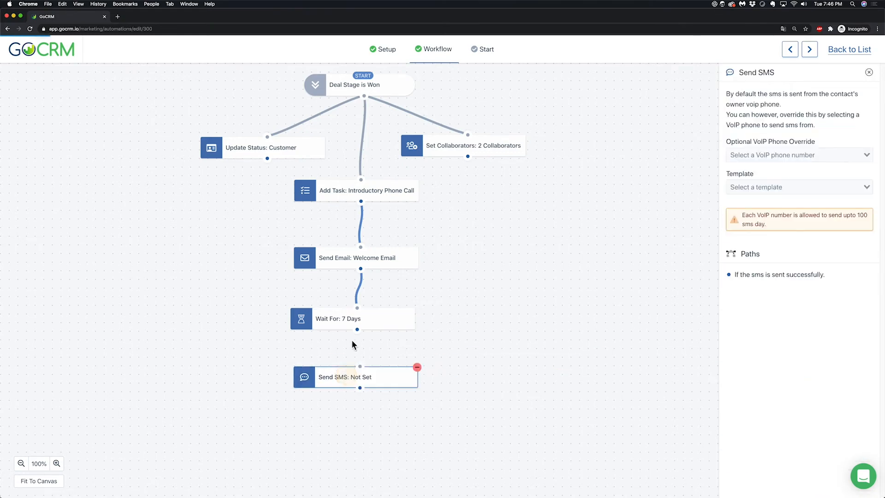
{"action": "mouse_move", "coordinate": [358, 333]}
{"action": "left_mouse_down"}
{"action": "mouse_move", "coordinate": [371, 373]}
{"action": "mouse_move", "coordinate": [365, 376]}
{"action": "left_mouse_up"}
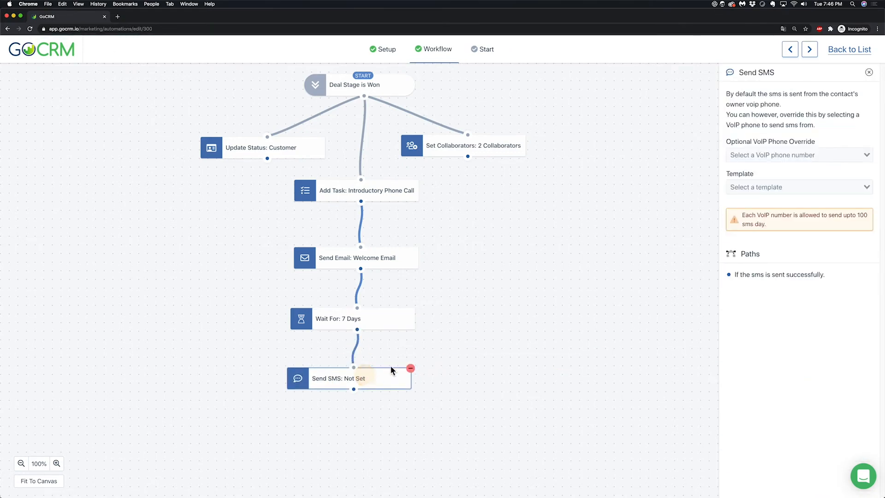
{"action": "left_click", "coordinate": [757, 188]}
{"action": "left_click", "coordinate": [761, 251]}
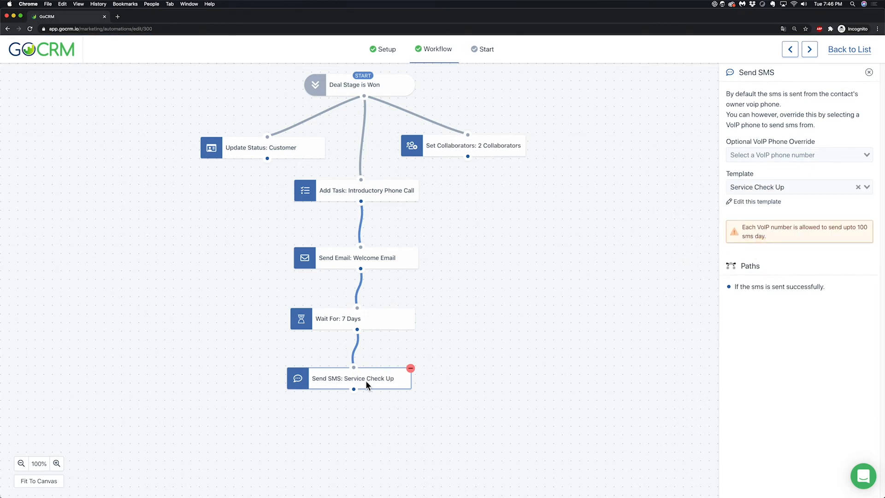
Tighten the vertical spacing of the Welcome Email, 7-day wait and Service Check Up SMS nodes, and close the SMS settings.
{"action": "left_click_drag", "start_coordinate": [366, 381], "coordinate": [367, 379]}
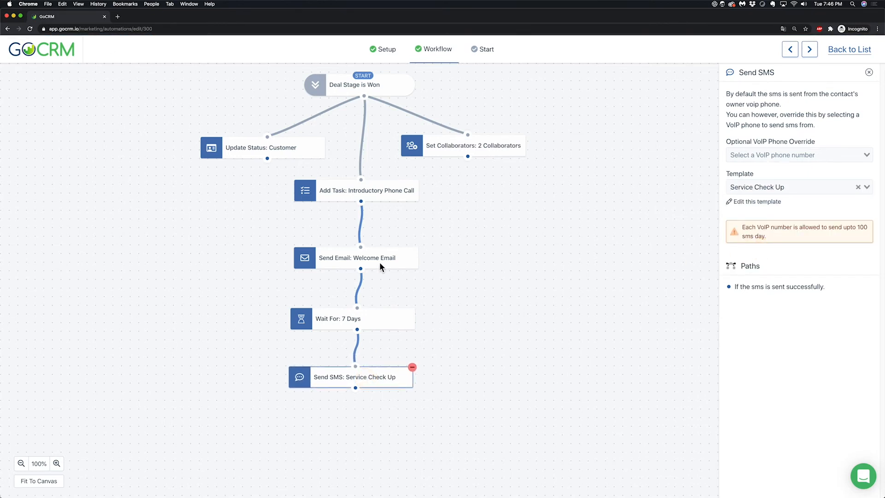
{"action": "left_click_drag", "start_coordinate": [380, 262], "coordinate": [381, 248]}
{"action": "left_click_drag", "start_coordinate": [391, 325], "coordinate": [394, 312]}
{"action": "left_click_drag", "start_coordinate": [393, 383], "coordinate": [391, 375]}
{"action": "left_click", "coordinate": [869, 73]}
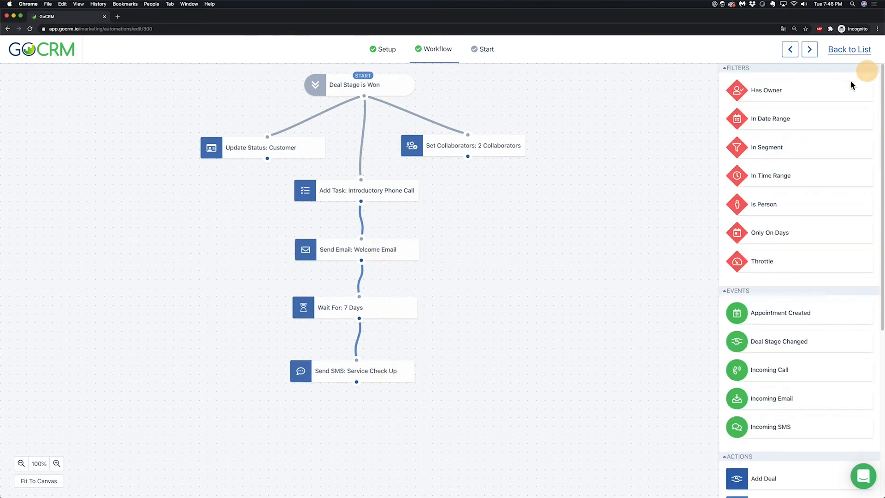
{"action": "left_click_drag", "start_coordinate": [508, 328], "coordinate": [532, 237]}
{"action": "left_click_drag", "start_coordinate": [396, 283], "coordinate": [400, 283]}
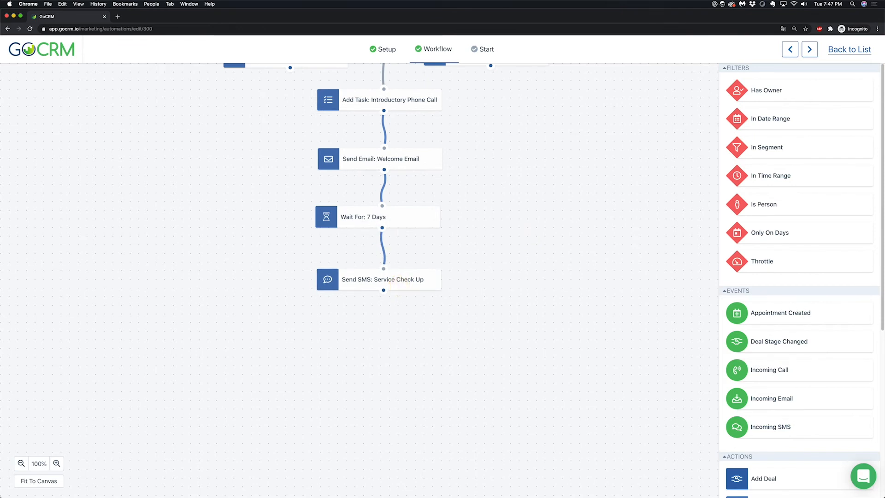
{"action": "left_click_drag", "start_coordinate": [401, 289], "coordinate": [395, 288]}
Add a Wait For action connected after the Service Check Up SMS, with a delay of 10 days.
{"action": "scroll", "coordinate": [824, 330], "scroll_direction": "down", "scroll_amount": 7}
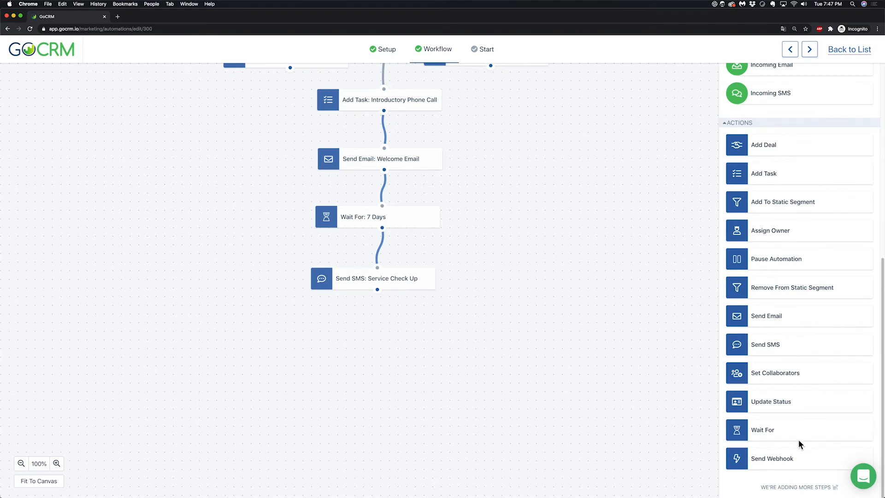
{"action": "left_click_drag", "start_coordinate": [799, 440], "coordinate": [380, 350]}
{"action": "left_click_drag", "start_coordinate": [377, 291], "coordinate": [384, 346]}
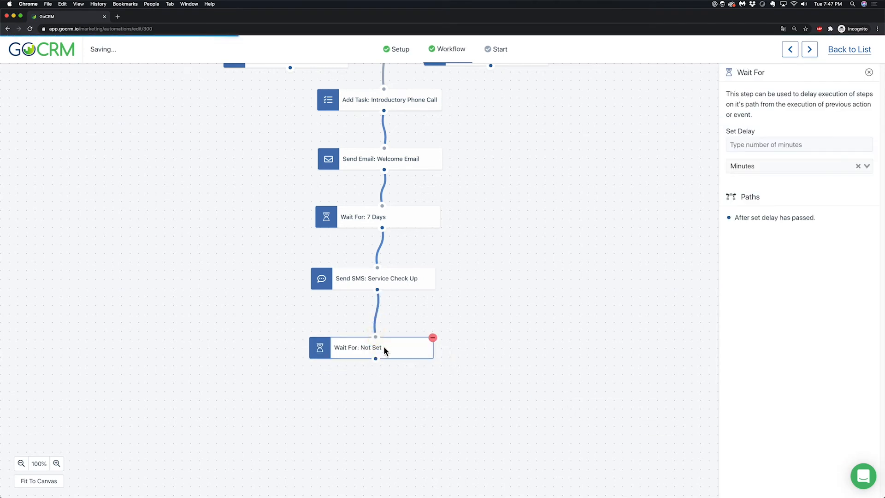
{"action": "left_click", "coordinate": [754, 177]}
{"action": "left_click", "coordinate": [753, 192]}
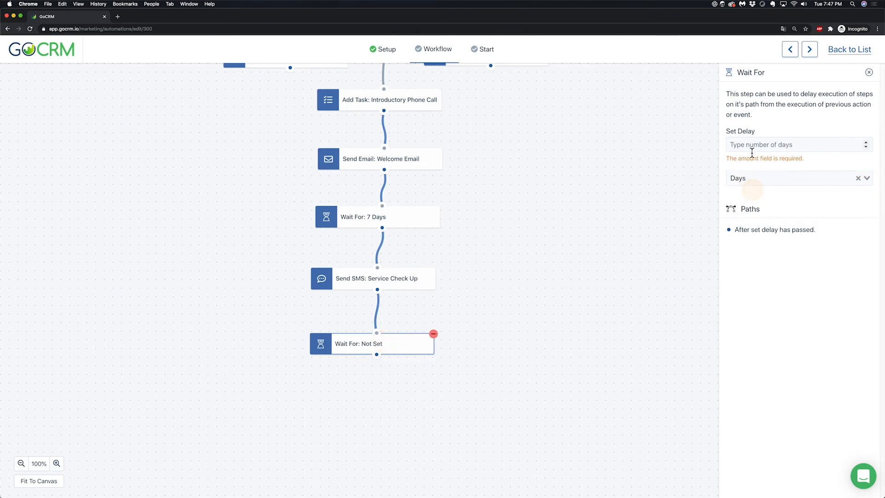
{"action": "left_click", "coordinate": [752, 150]}
{"action": "type", "text": "10"}
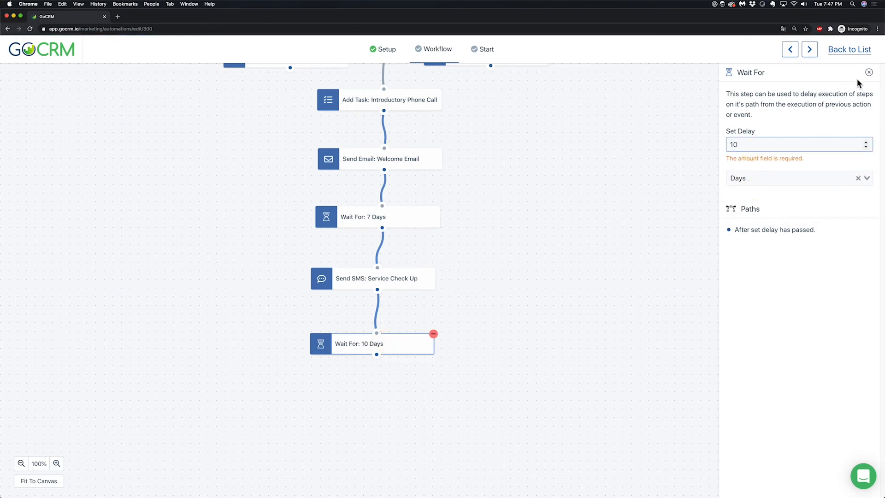
{"action": "left_click", "coordinate": [869, 73]}
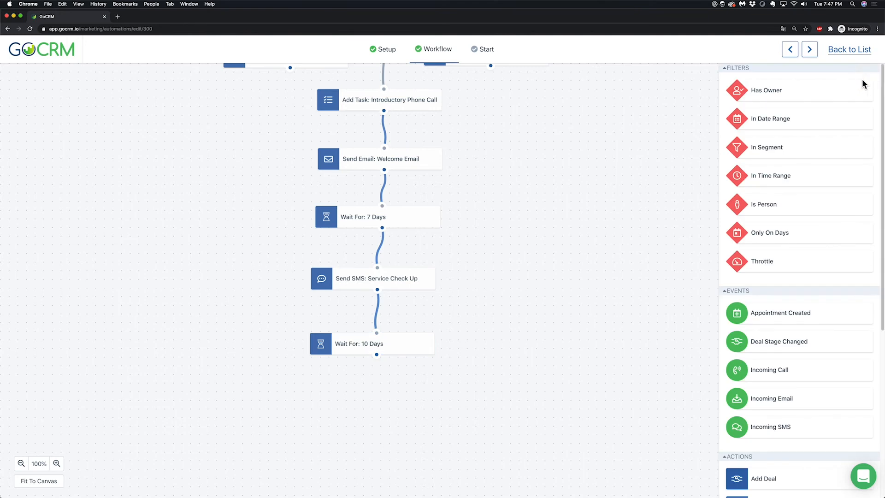
Add a Send Email action after the 10-day wait and line up both nodes in the column.
{"action": "scroll", "coordinate": [768, 364], "scroll_direction": "down", "scroll_amount": 7}
{"action": "left_click_drag", "start_coordinate": [784, 344], "coordinate": [363, 400]}
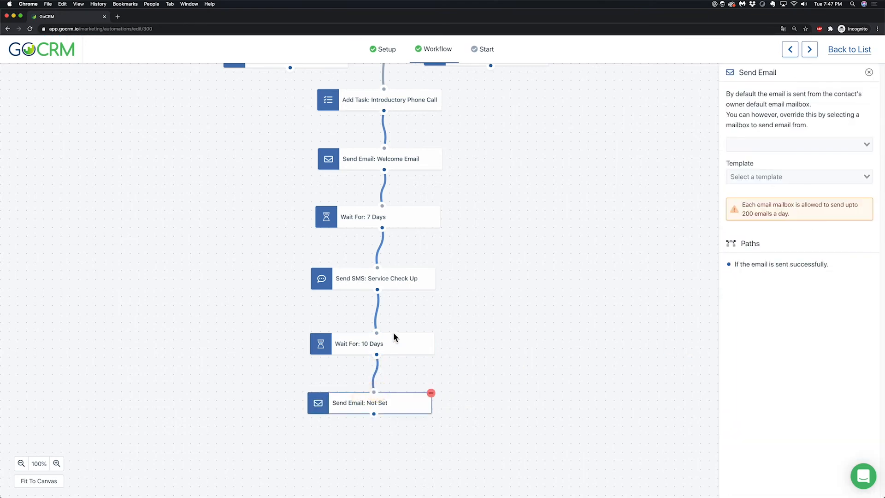
{"action": "left_click_drag", "start_coordinate": [394, 337], "coordinate": [394, 337]}
{"action": "left_click_drag", "start_coordinate": [397, 400], "coordinate": [400, 398]}
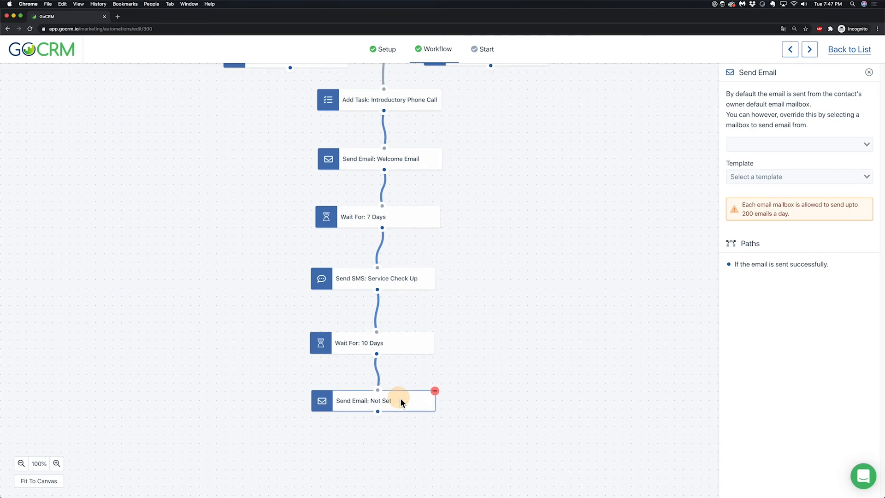
Set the last email's template to Review Request, nudge the 10-day wait node into line and close the email settings.
{"action": "left_click", "coordinate": [772, 178]}
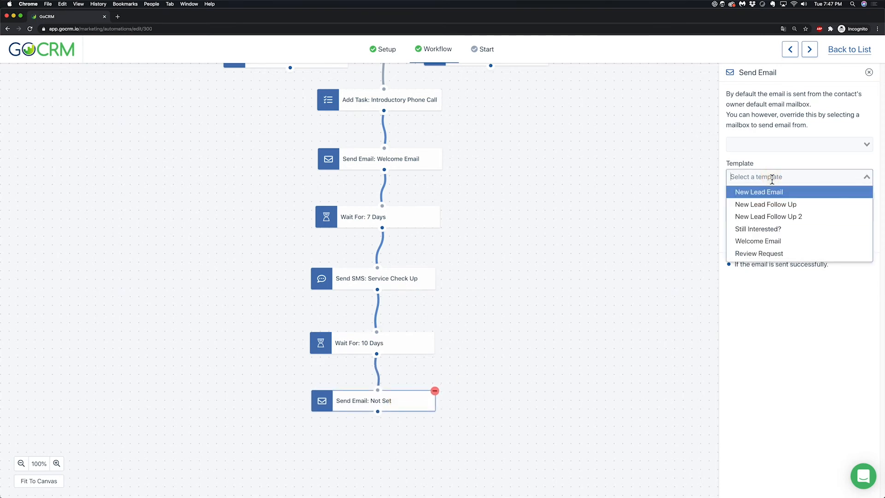
{"action": "left_click", "coordinate": [774, 242]}
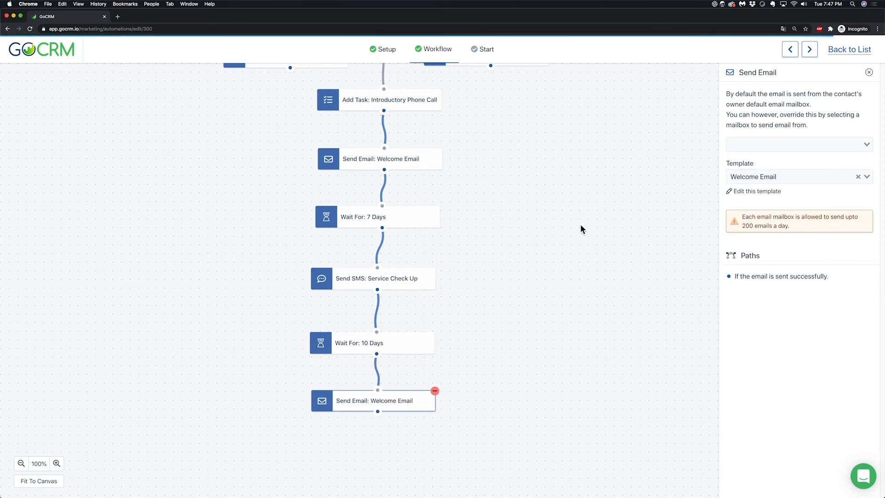
{"action": "left_click", "coordinate": [753, 176]}
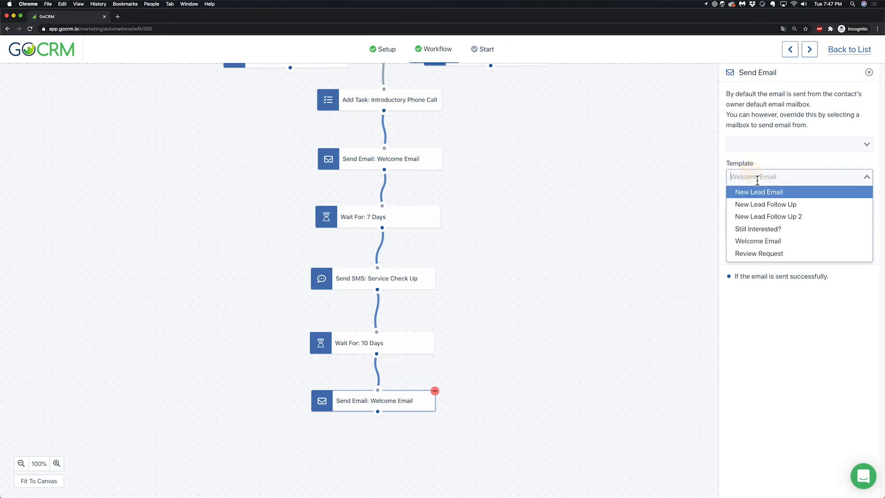
{"action": "left_click", "coordinate": [767, 253]}
{"action": "left_click_drag", "start_coordinate": [397, 336], "coordinate": [398, 332]}
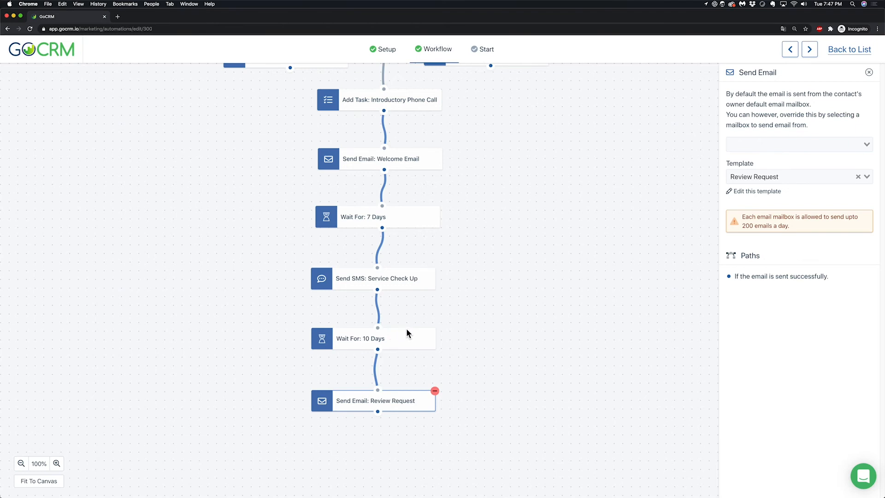
{"action": "left_click", "coordinate": [869, 72]}
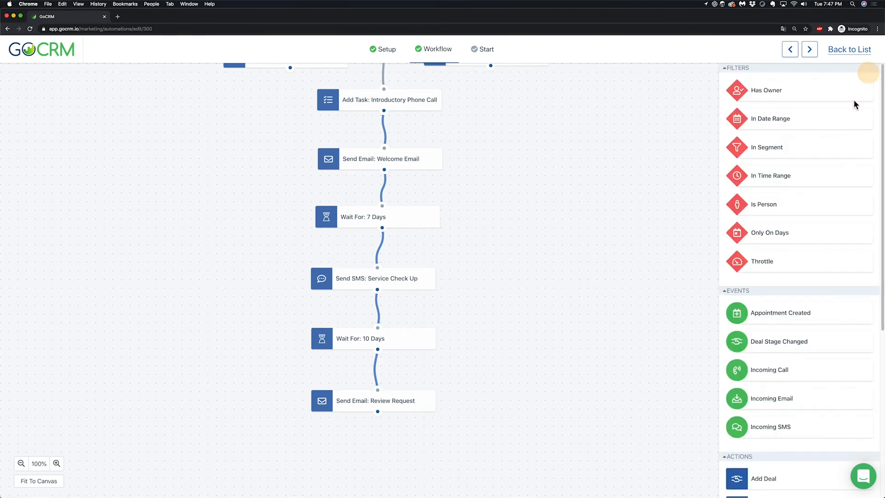
Add a Pause Automation action at the end of the branch, after the Review Request email.
{"action": "scroll", "coordinate": [792, 276], "scroll_direction": "down", "scroll_amount": 10}
{"action": "left_click_drag", "start_coordinate": [611, 380], "coordinate": [619, 312]}
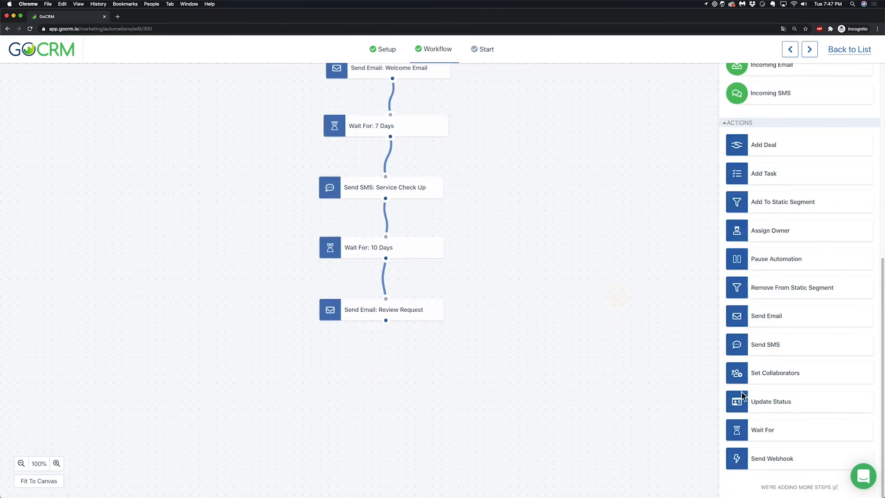
{"action": "left_click_drag", "start_coordinate": [778, 270], "coordinate": [389, 369]}
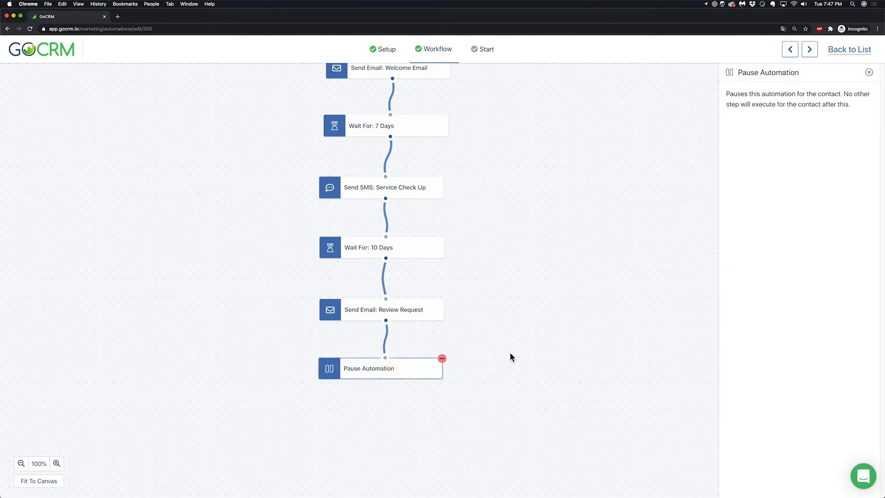
Review the whole workflow from the Deal Stage is Won start node down to the Pause Automation step.
{"action": "left_click_drag", "start_coordinate": [509, 352], "coordinate": [513, 433]}
{"action": "scroll", "coordinate": [540, 344], "scroll_direction": "up", "scroll_amount": 3}
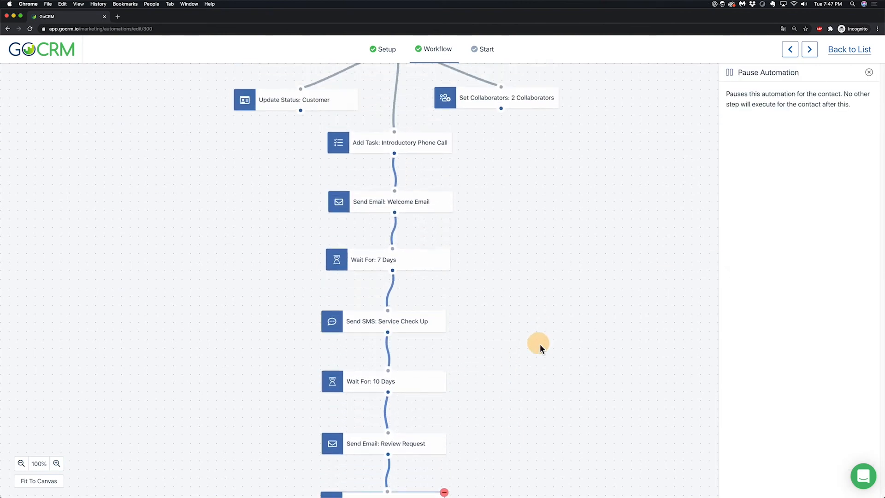
{"action": "scroll", "coordinate": [540, 359], "scroll_direction": "up", "scroll_amount": 3}
{"action": "left_click_drag", "start_coordinate": [541, 372], "coordinate": [535, 251]}
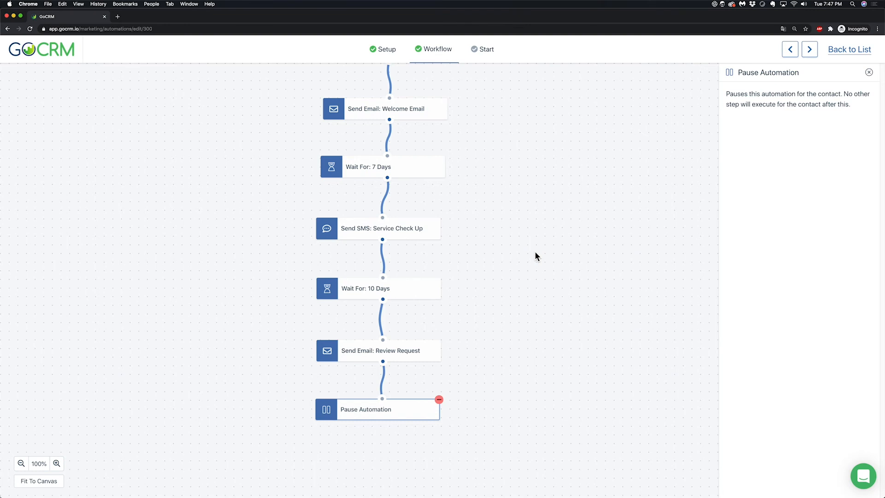
{"action": "left_click_drag", "start_coordinate": [535, 252], "coordinate": [540, 307]}
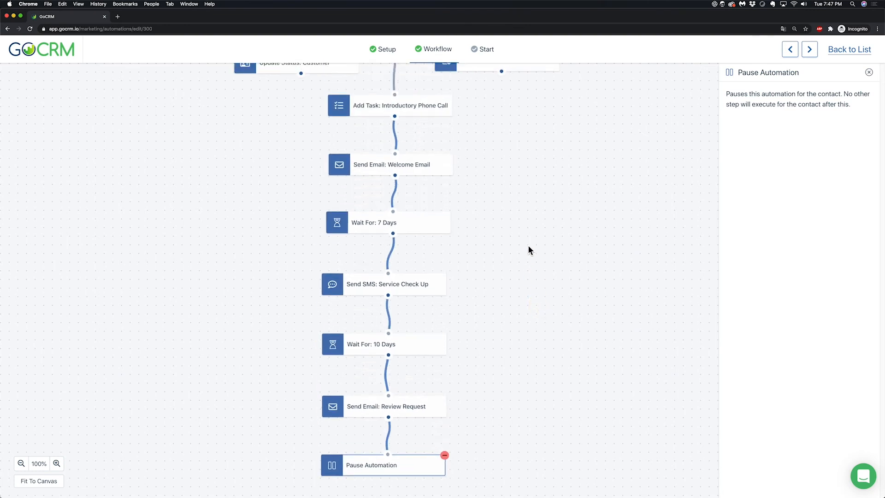
{"action": "left_click_drag", "start_coordinate": [528, 246], "coordinate": [533, 289]}
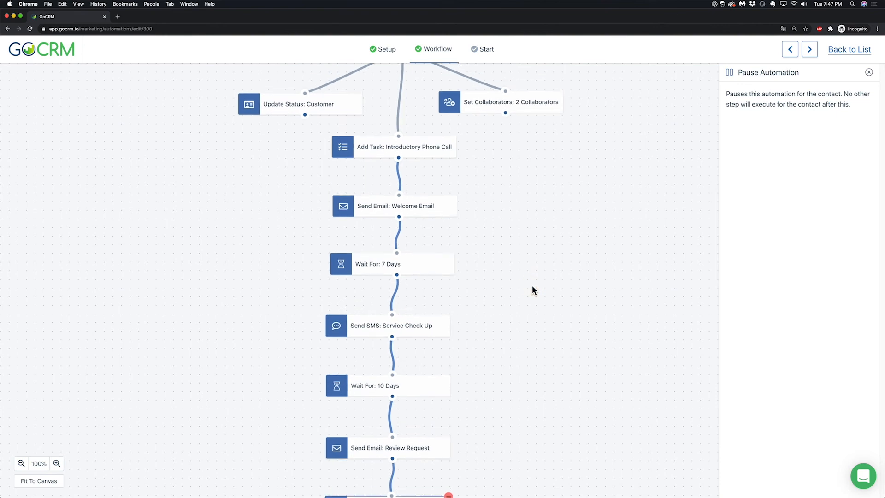
{"action": "left_click_drag", "start_coordinate": [523, 229], "coordinate": [535, 260]}
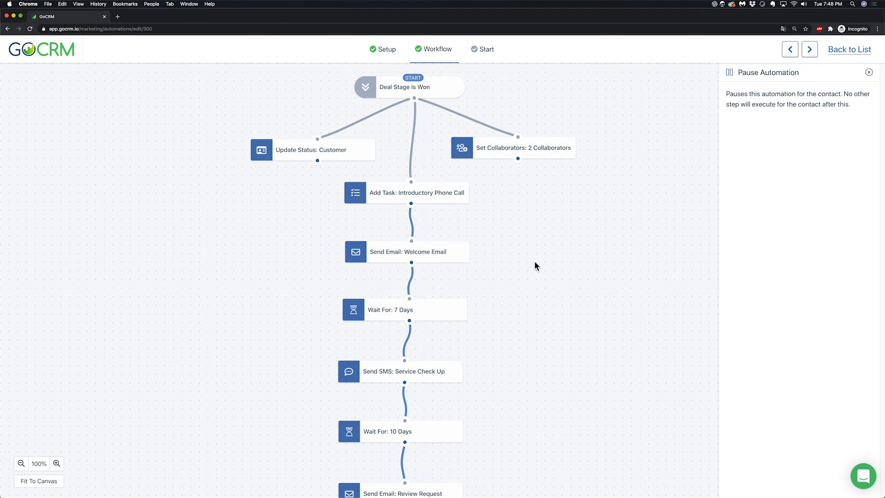
{"action": "left_click_drag", "start_coordinate": [535, 261], "coordinate": [538, 246]}
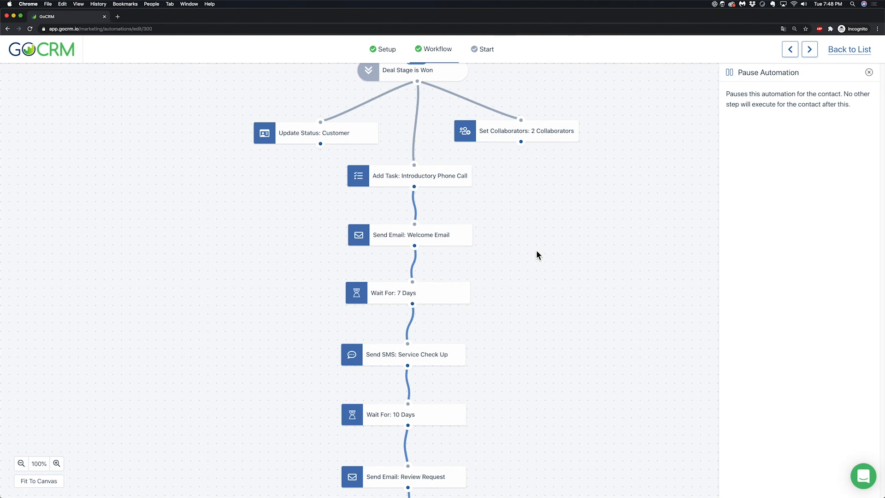
{"action": "left_click_drag", "start_coordinate": [535, 250], "coordinate": [547, 212]}
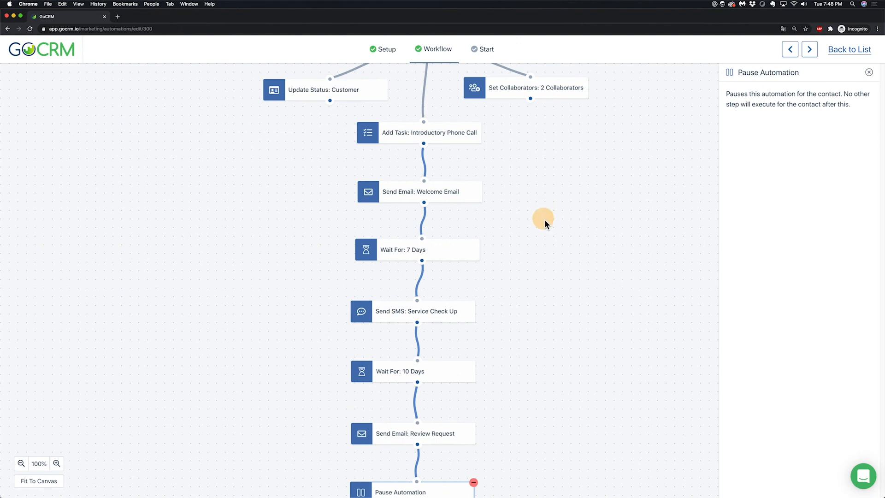